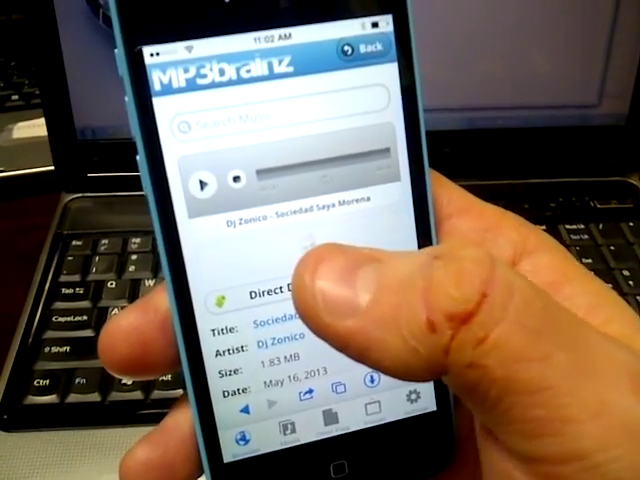
# Download the Sociedad Saya Morena song via its direct link and save it as latin.mp3.
pyautogui.click(265, 292)
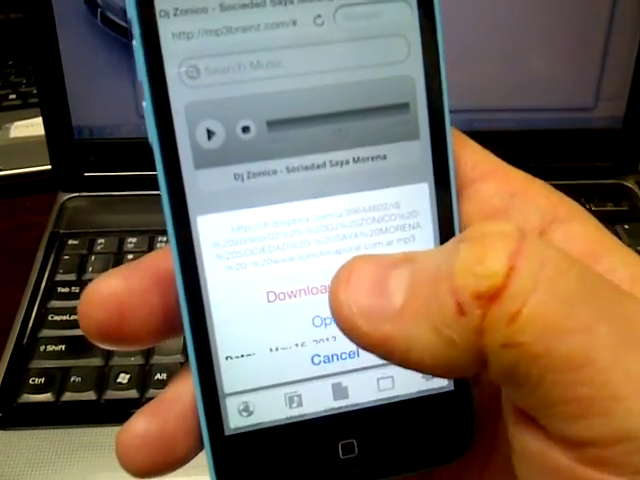
pyautogui.click(370, 285)
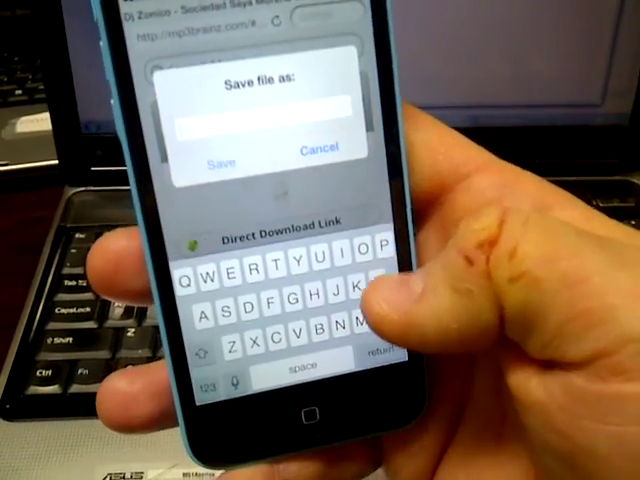
pyautogui.write('la')
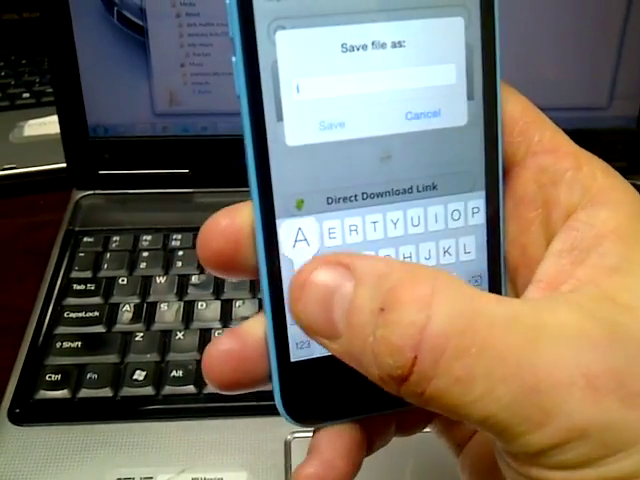
pyautogui.write('r')
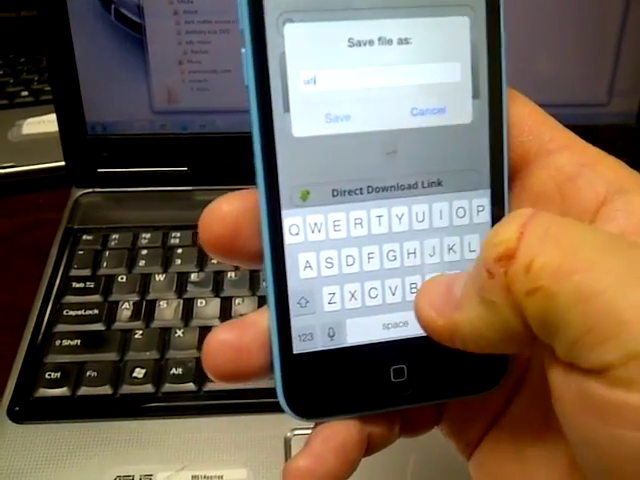
pyautogui.write('n')
pyautogui.click(308, 318)
pyautogui.write('.')
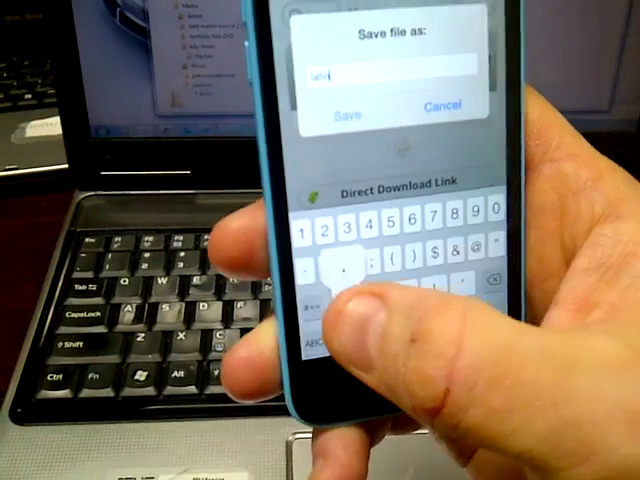
pyautogui.click(301, 327)
pyautogui.write('m')
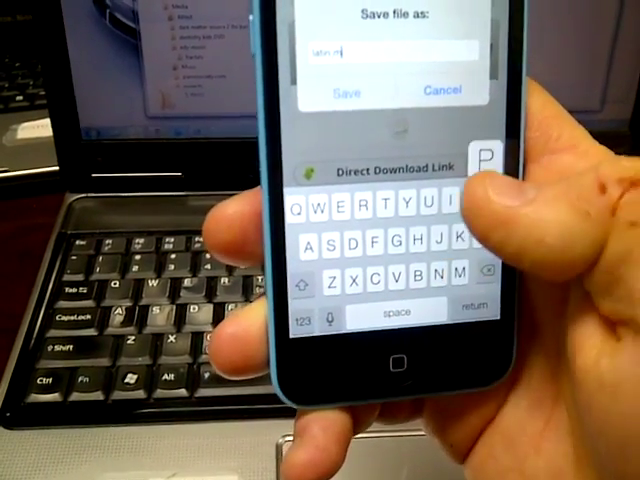
pyautogui.write('p')
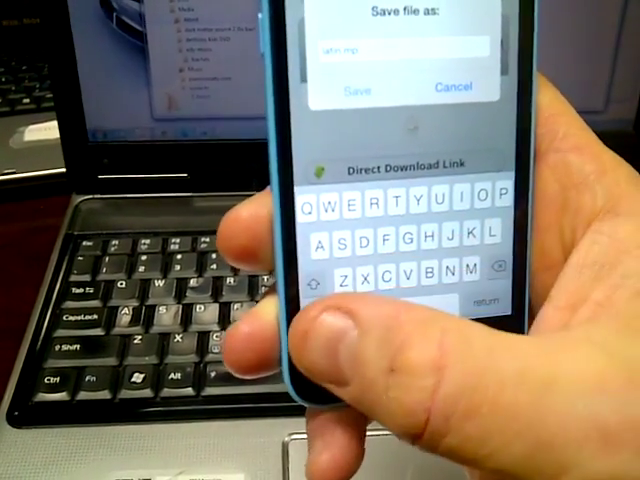
pyautogui.click(308, 318)
pyautogui.write('3')
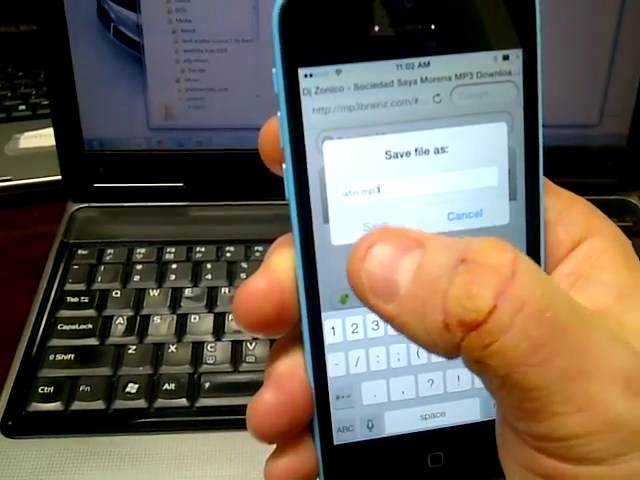
pyautogui.click(370, 215)
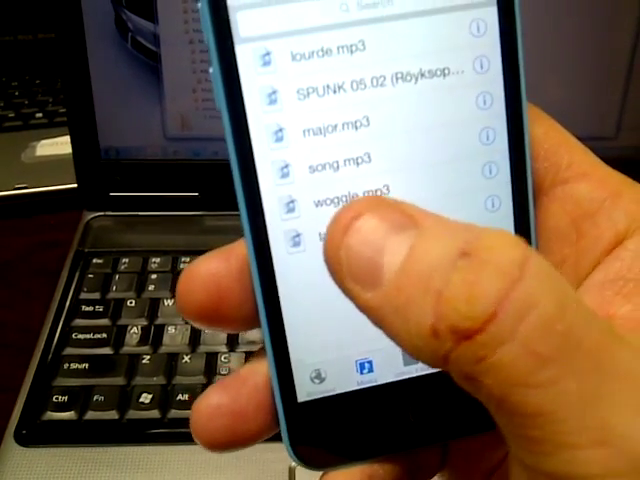
# Play latin.mp3 from the Media list's action sheet.
pyautogui.click(340, 224)
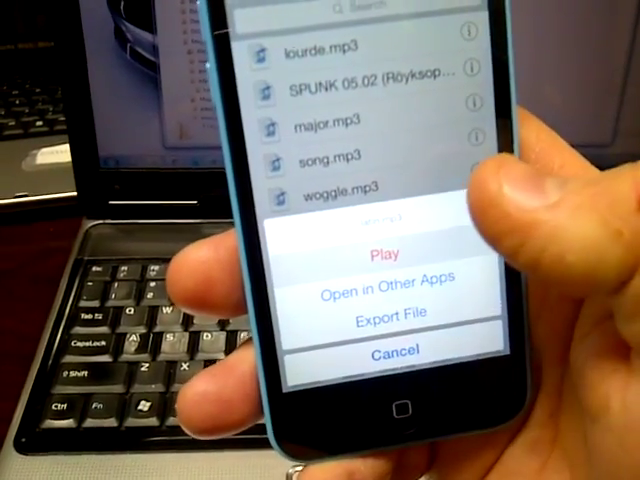
pyautogui.click(384, 256)
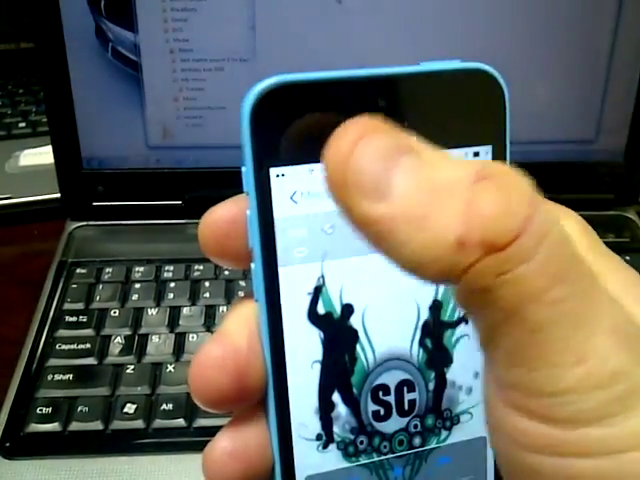
# Return to the media list, then play latin.mp3 from Remote File Manager's My Documents.
pyautogui.click(300, 197)
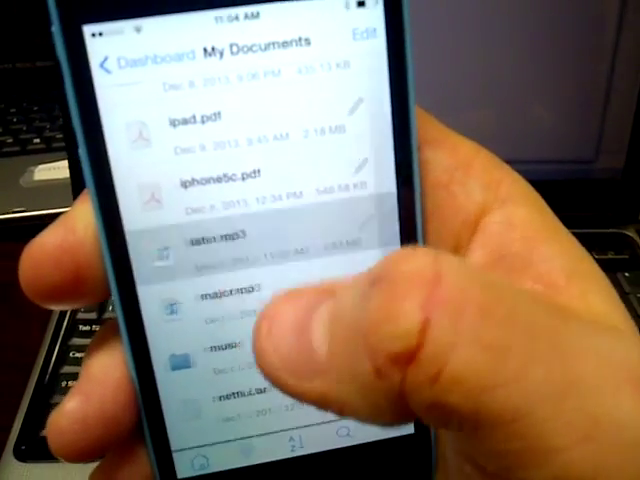
pyautogui.click(215, 240)
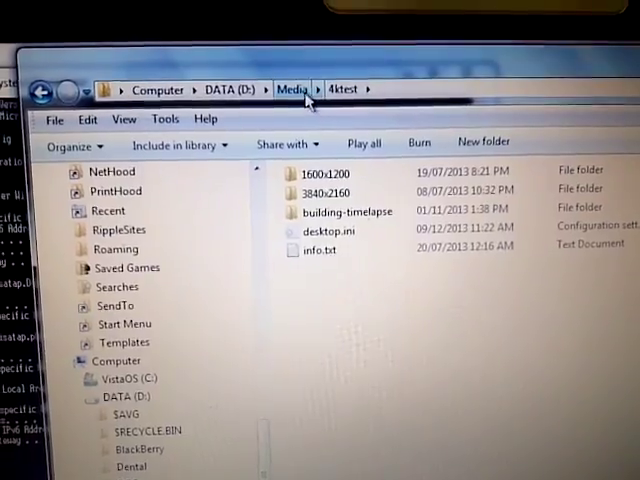
# Share the 4ktest folder in D:\Media over the network via its Properties Sharing settings.
pyautogui.click(298, 82)
pyautogui.rightClick(300, 134)
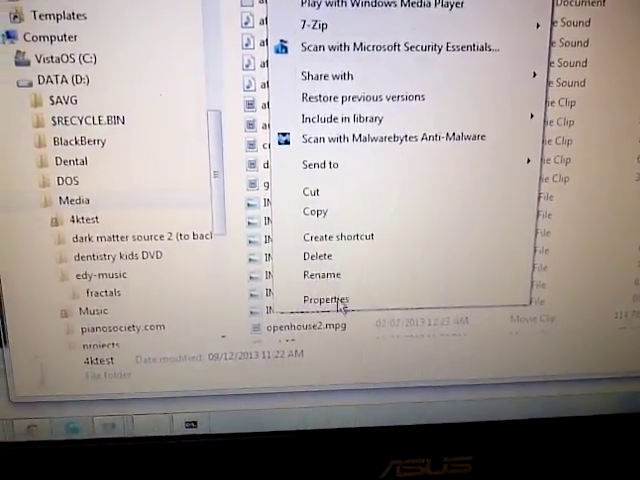
pyautogui.click(330, 308)
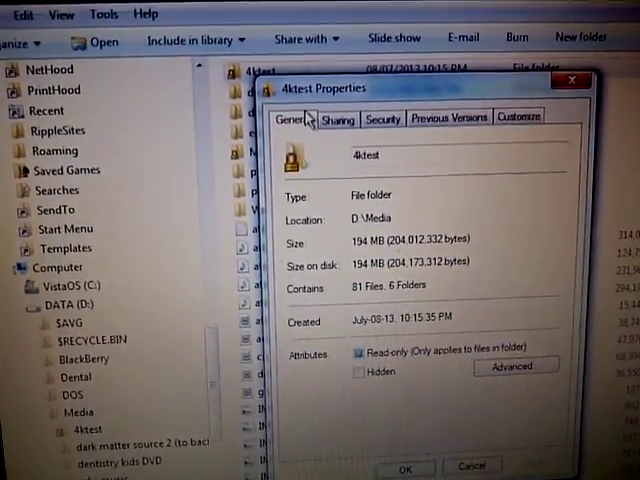
pyautogui.click(332, 124)
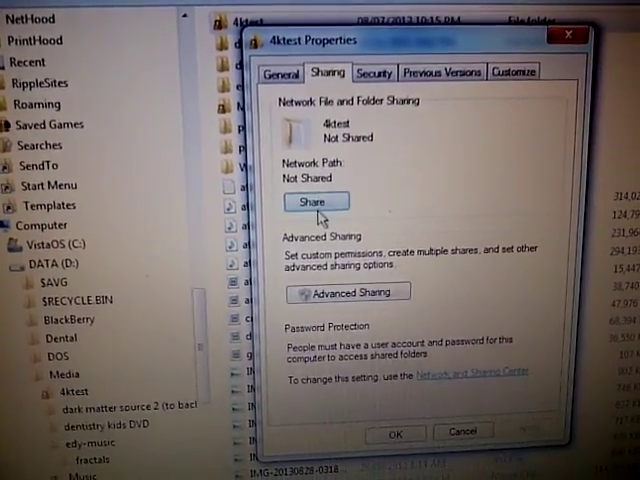
pyautogui.click(320, 218)
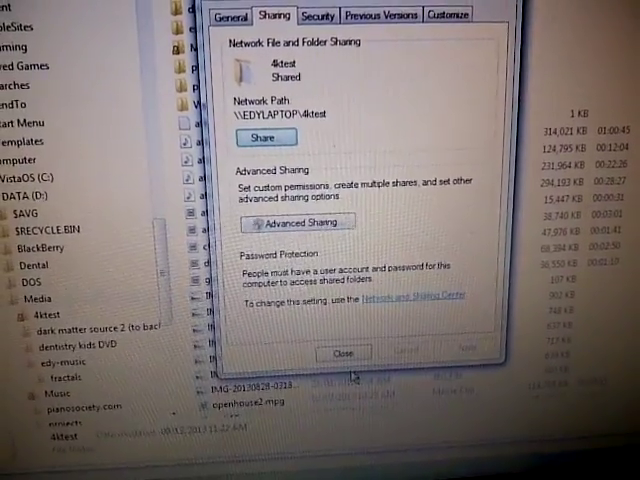
pyautogui.click(344, 364)
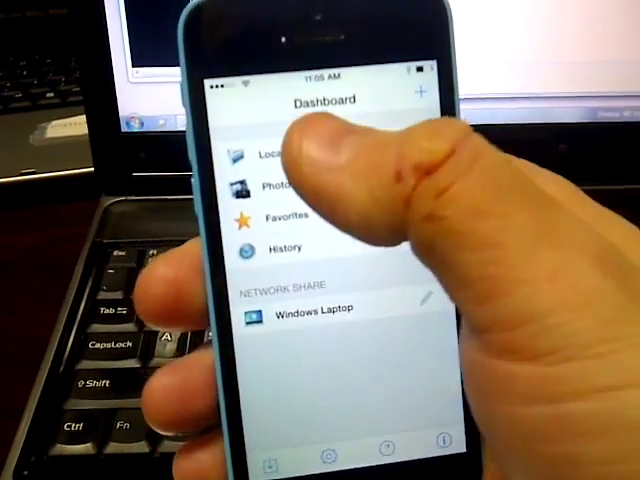
pyautogui.scroll(-3, 310, 200)
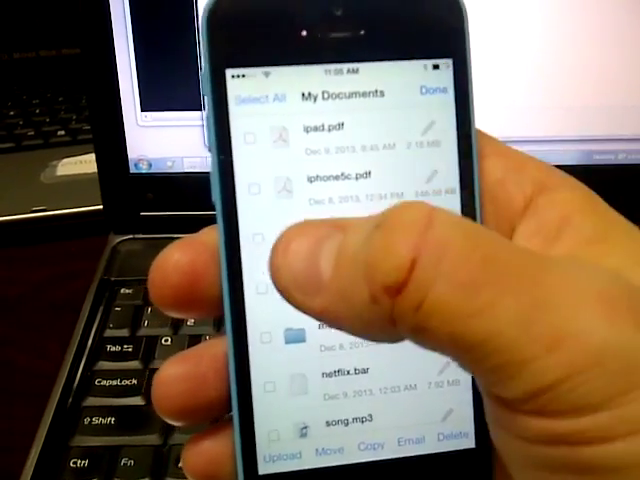
# Upload latin.mp3 from My Documents to the 4ktest folder on the Windows Laptop share.
pyautogui.click(330, 238)
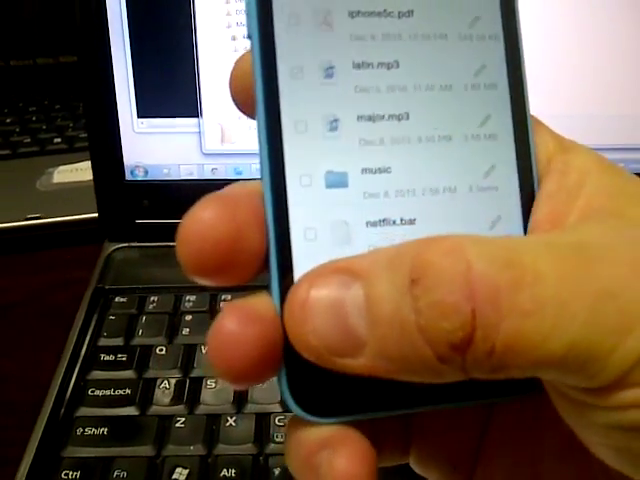
pyautogui.click(345, 305)
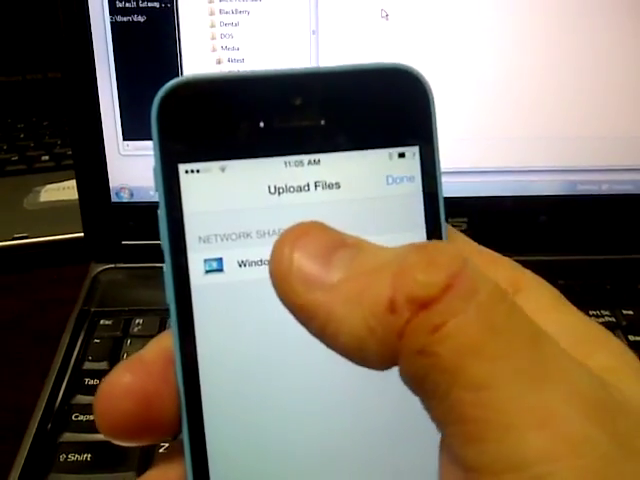
pyautogui.click(300, 262)
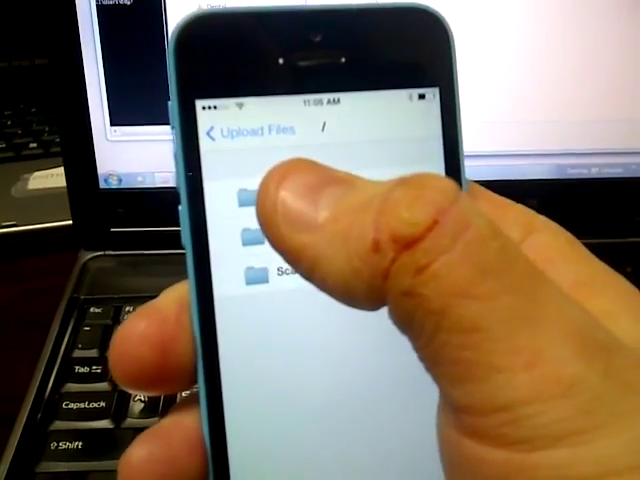
pyautogui.click(275, 180)
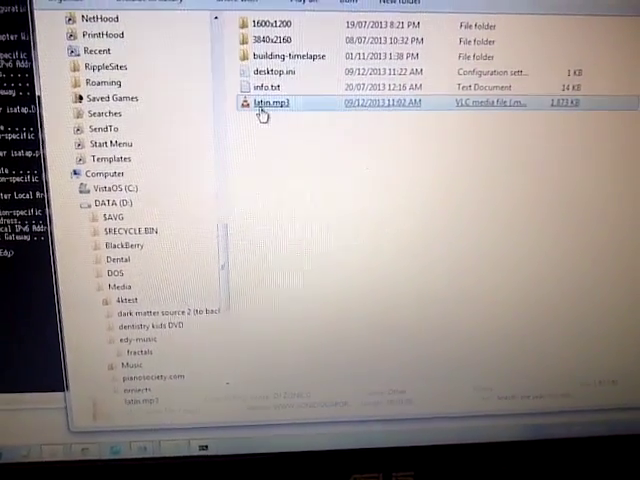
# Play latin.mp3 from 4ktest in VLC, stop and close it, then select latin.mp3 again.
pyautogui.click(296, 137)
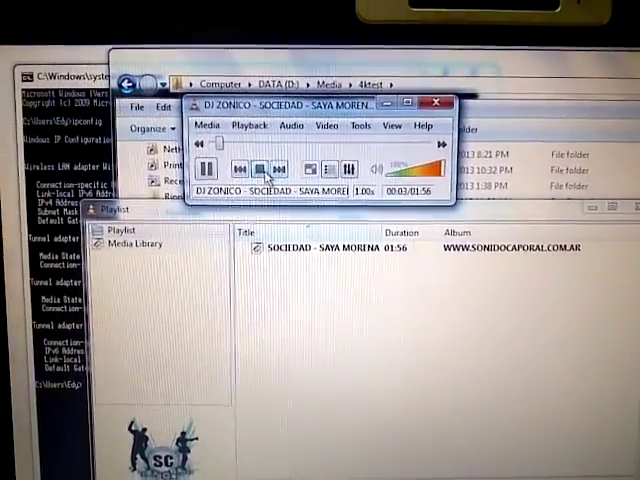
pyautogui.click(261, 170)
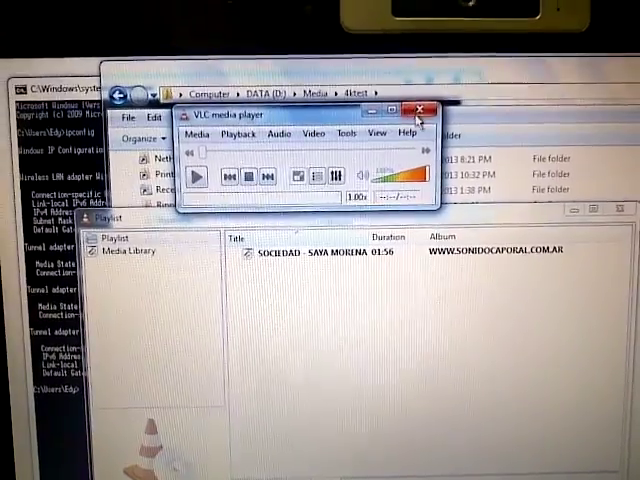
pyautogui.click(422, 111)
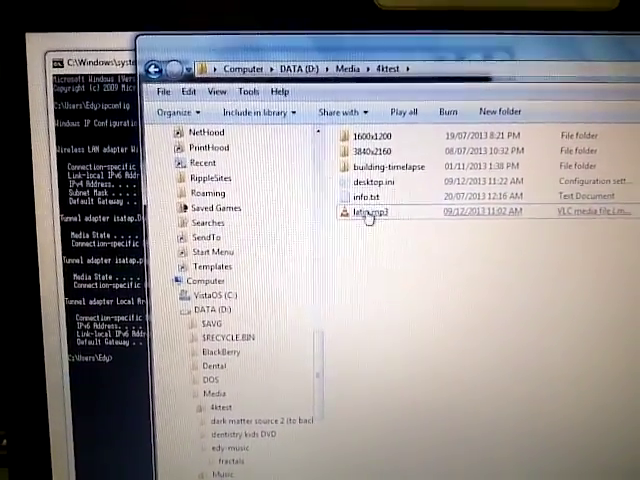
pyautogui.click(368, 216)
pyautogui.write('s.mp3')
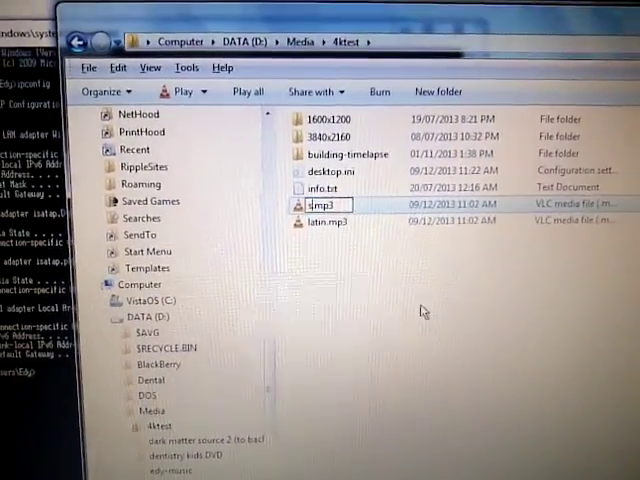
pyautogui.write('ong2')
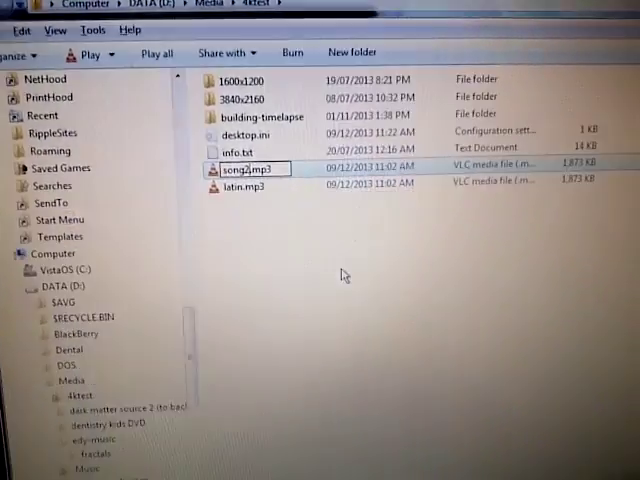
# Confirm song2.mp3 as the name of the copied MP3 in 4ktest.
pyautogui.press('Return')
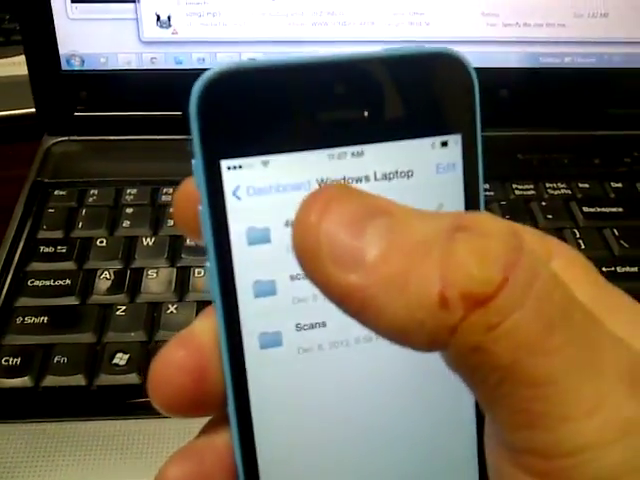
# Mark song2.mp3 in the laptop's 4ktest folder, mistakenly try an upload and dismiss the error.
pyautogui.click(290, 200)
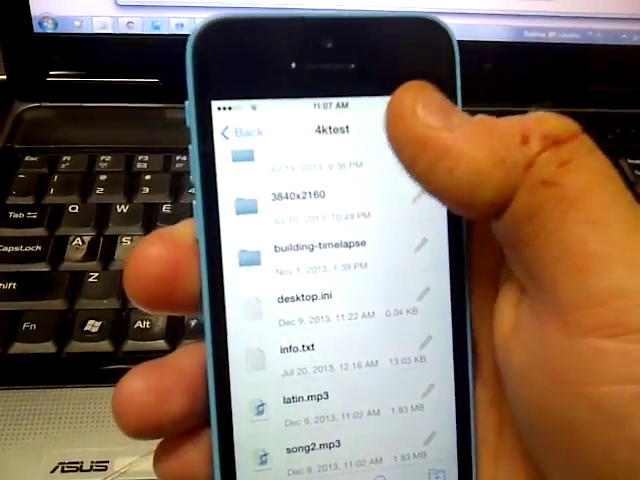
pyautogui.click(430, 130)
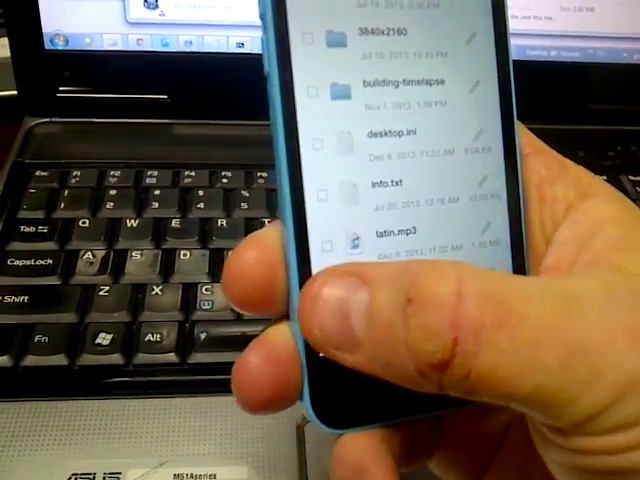
pyautogui.click(325, 290)
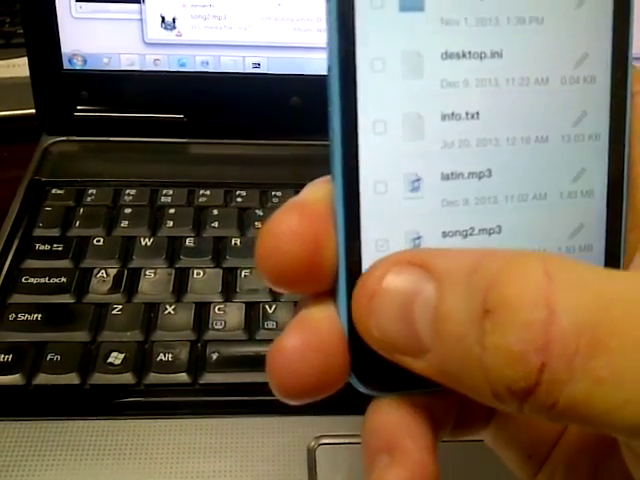
pyautogui.click(410, 310)
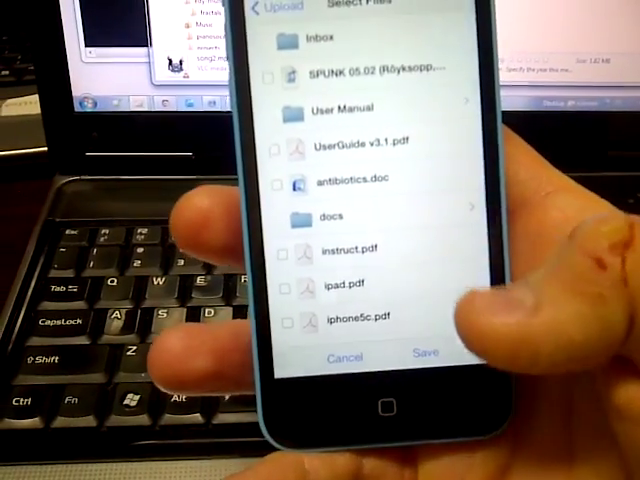
pyautogui.click(425, 350)
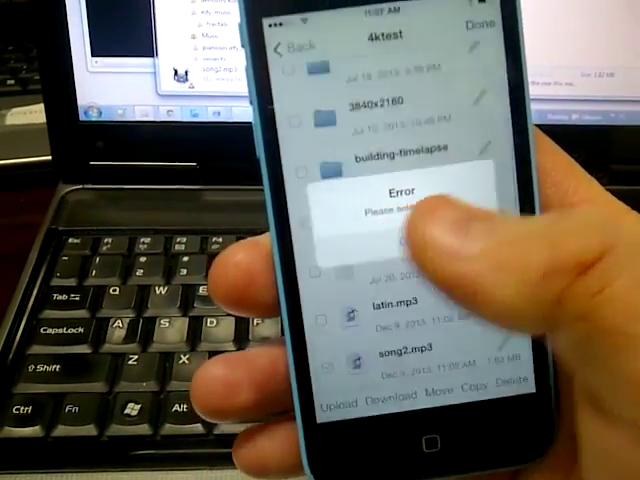
pyautogui.click(381, 201)
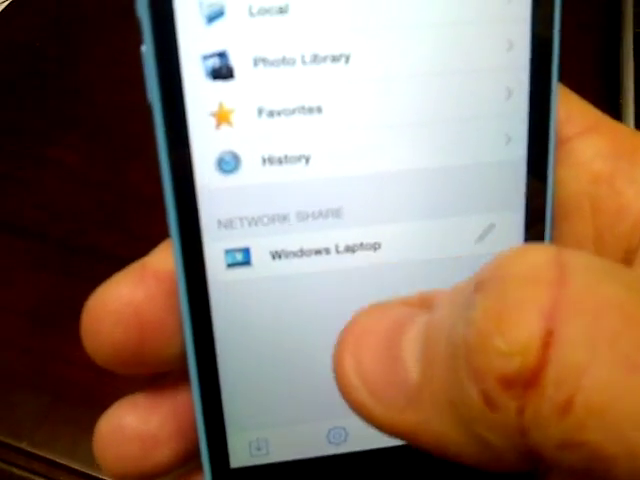
# Download song2.mp3 from Windows Laptop > 4ktest into the phone's Local music folder.
pyautogui.click(300, 250)
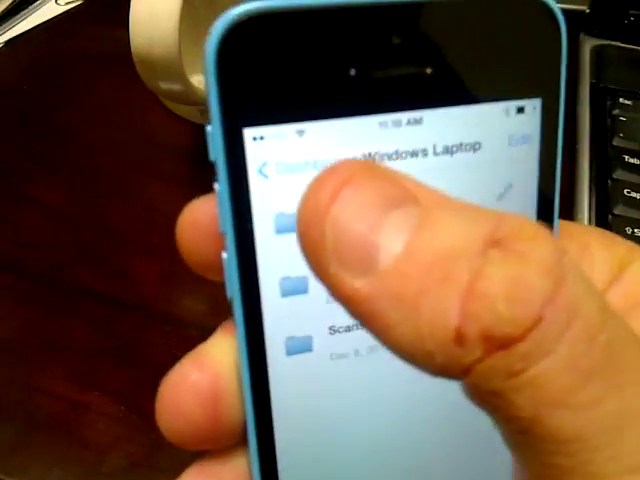
pyautogui.click(330, 220)
pyautogui.scroll(-3, 390, 250)
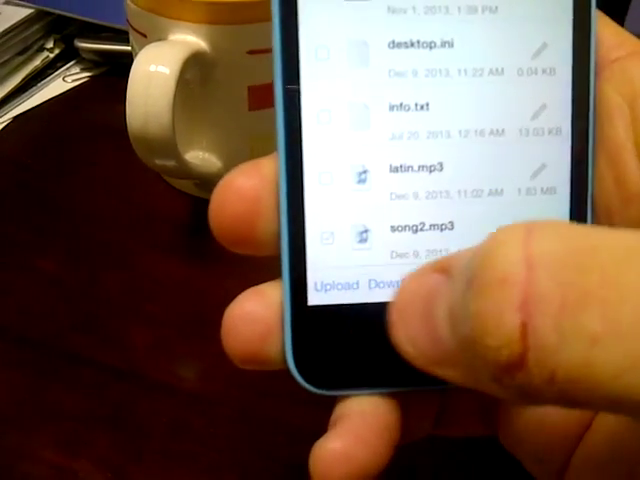
pyautogui.click(395, 288)
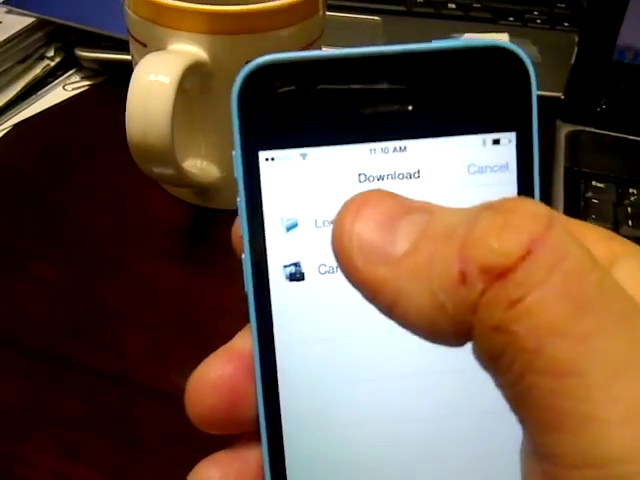
pyautogui.click(311, 111)
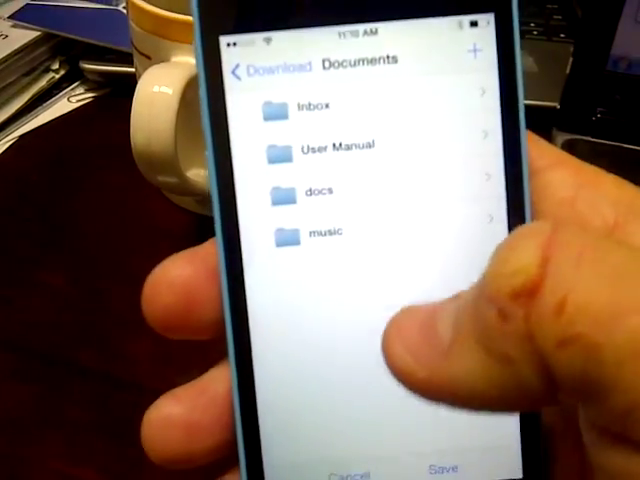
pyautogui.click(335, 248)
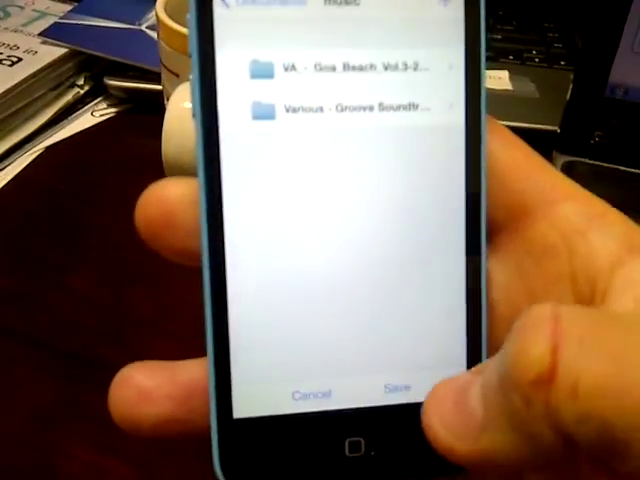
pyautogui.click(445, 400)
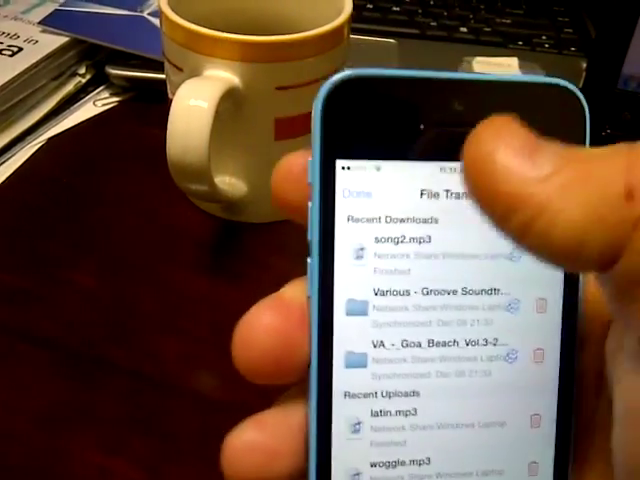
pyautogui.click(262, 150)
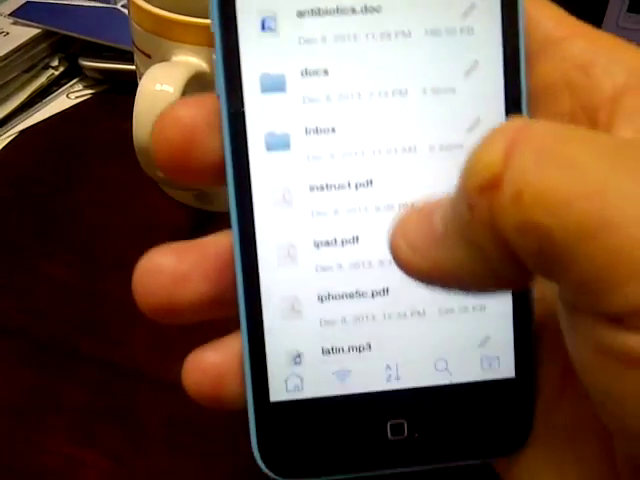
# Play song2.mp3 from the phone's music folder, pause it and leave the player.
pyautogui.click(420, 330)
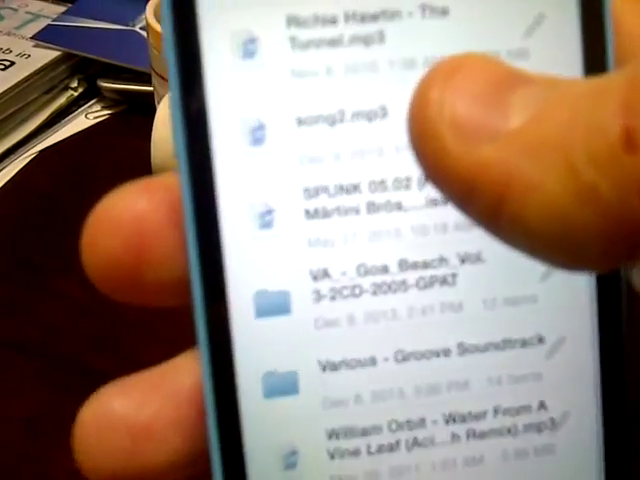
pyautogui.scroll(2, 400, 250)
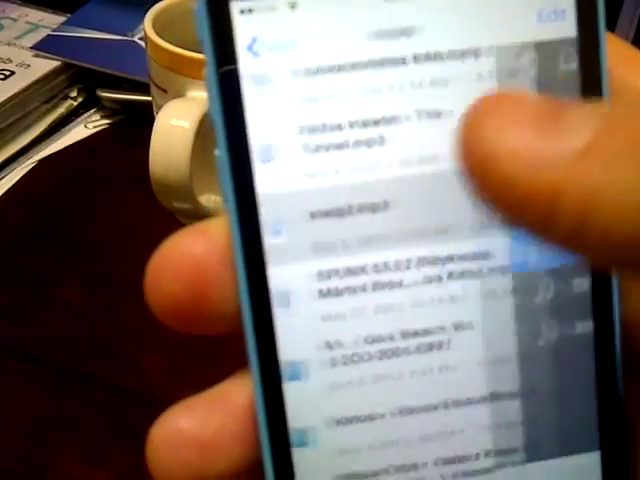
pyautogui.click(350, 210)
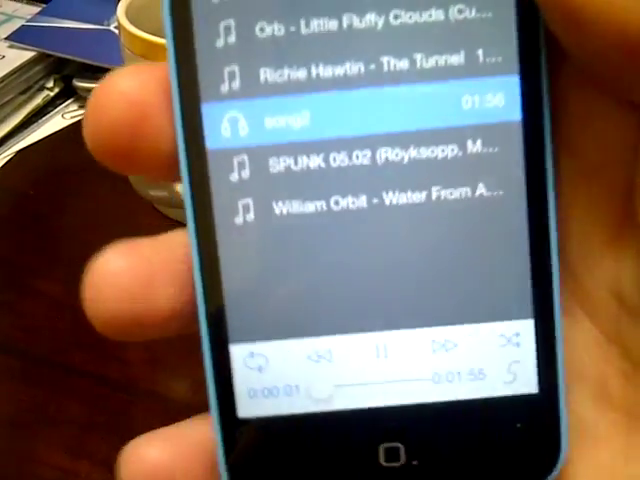
pyautogui.click(370, 390)
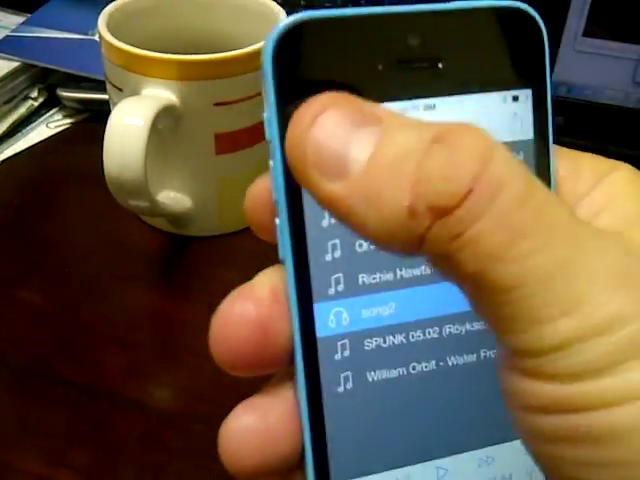
pyautogui.click(290, 145)
# Return to the dashboard and switch over to MyMedia's download browser.
pyautogui.click(300, 147)
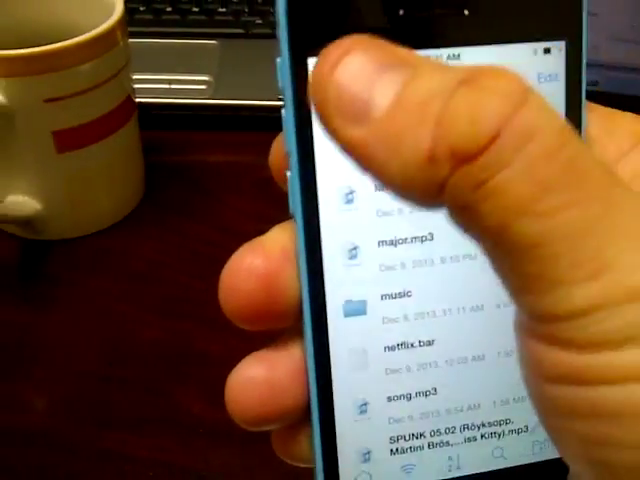
pyautogui.click(320, 80)
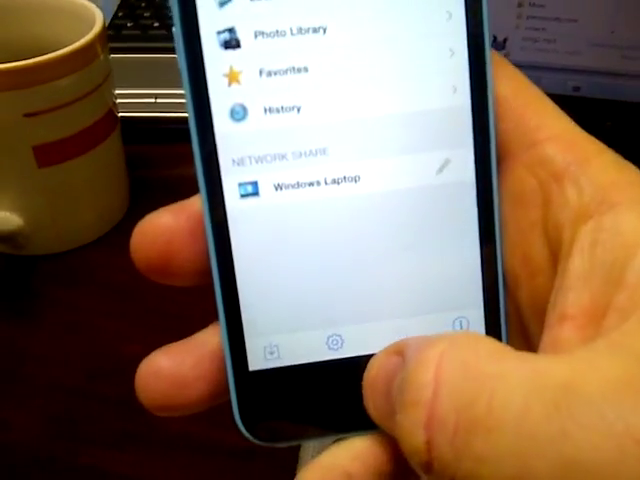
pyautogui.click(395, 340)
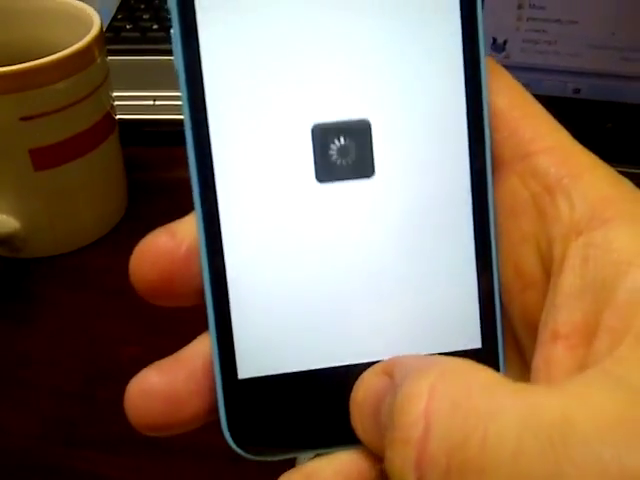
pyautogui.moveTo(420, 250); pyautogui.dragTo(330, 250)
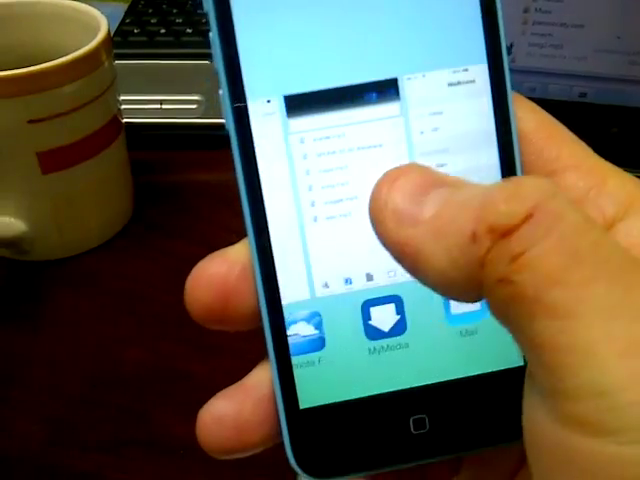
pyautogui.click(365, 175)
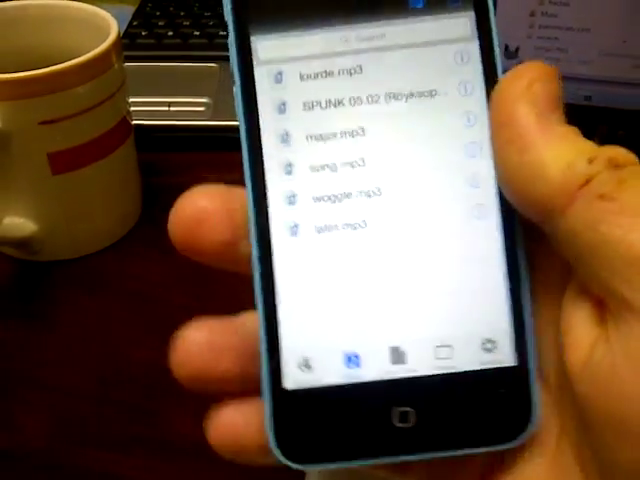
pyautogui.click(460, 120)
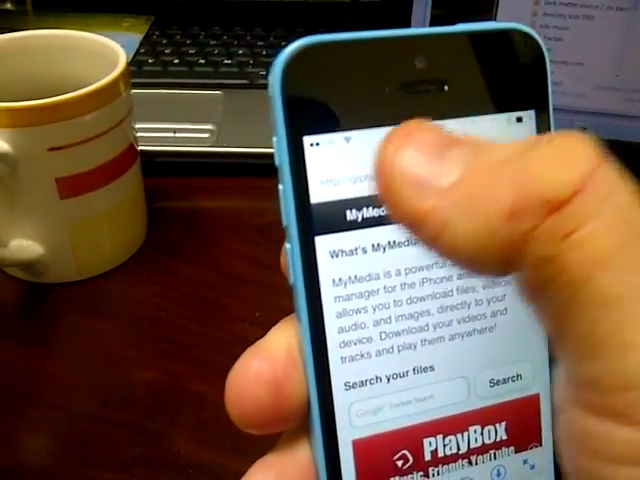
# Load google.com in the browser and start entering the pdf tricks search query.
pyautogui.click(360, 180)
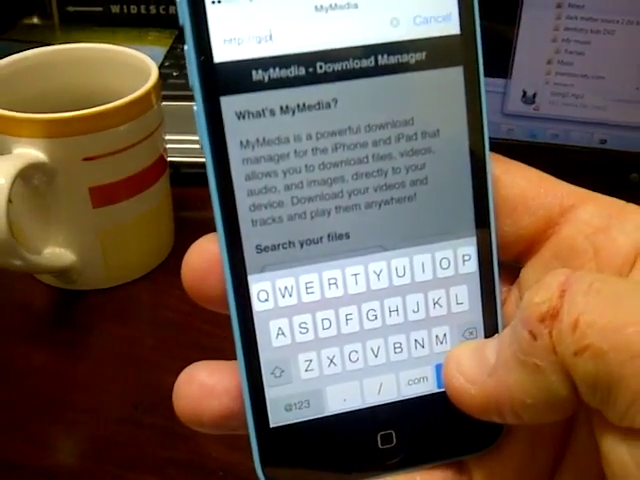
pyautogui.press('BackSpace')
pyautogui.press('BackSpace')
pyautogui.press('BackSpace')
pyautogui.write(':')
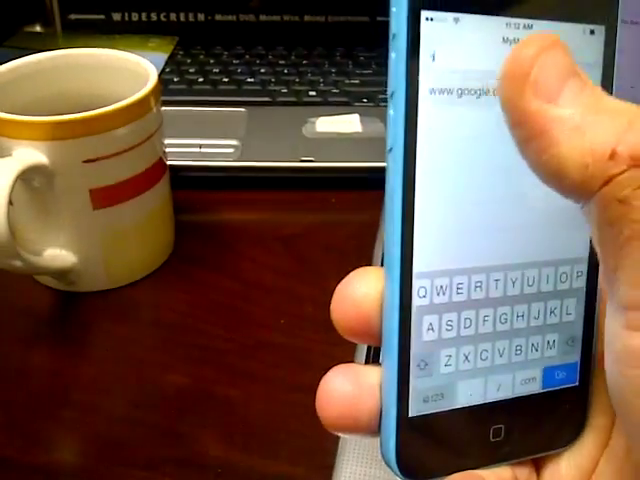
pyautogui.click(495, 8)
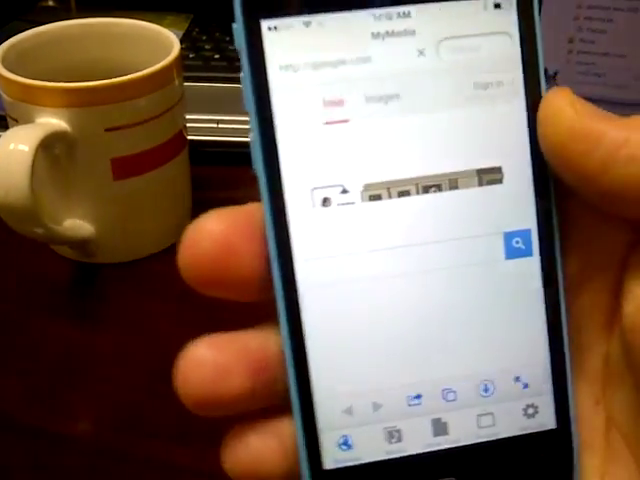
pyautogui.click(420, 245)
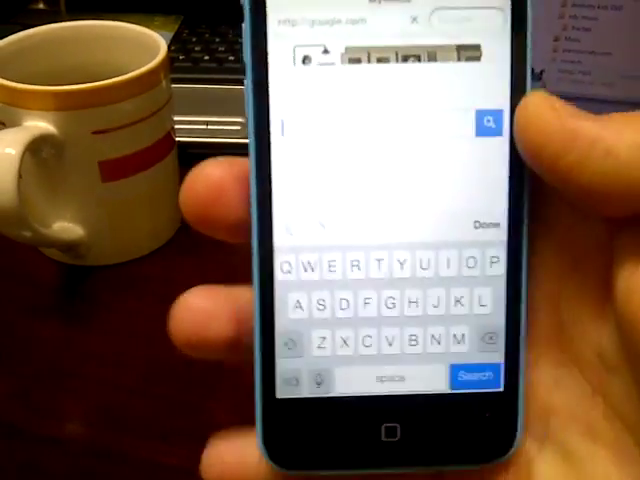
pyautogui.write('pdf')
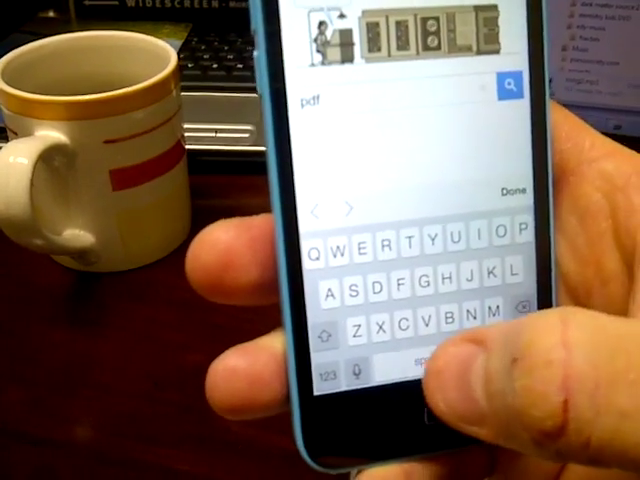
pyautogui.write(' tr')
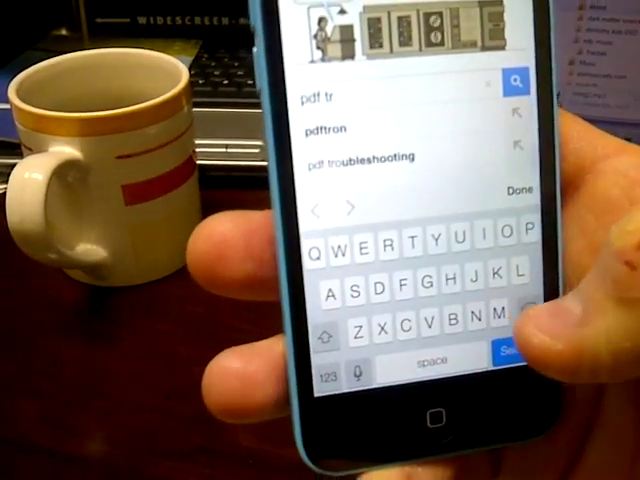
pyautogui.write('ks')
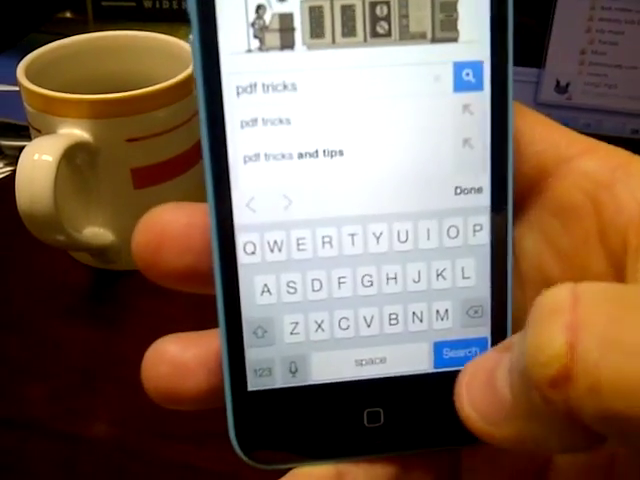
# Download the 30 Dirty Tricks for Acrobat PDF from the search results, saving it as tip.pdf.
pyautogui.click(460, 352)
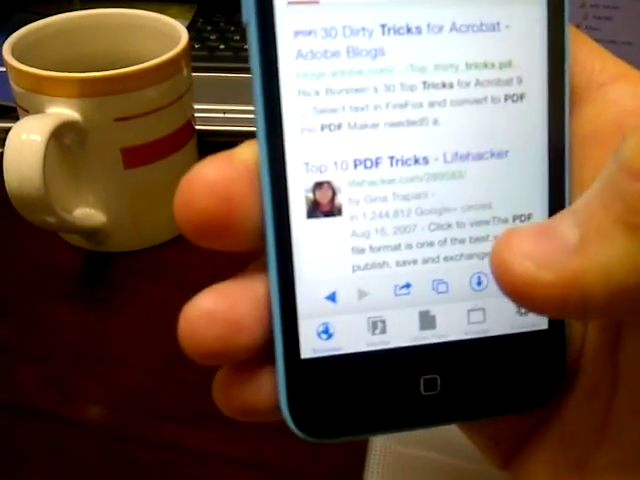
pyautogui.scroll(-3, 440, 200)
pyautogui.scroll(2, 430, 200)
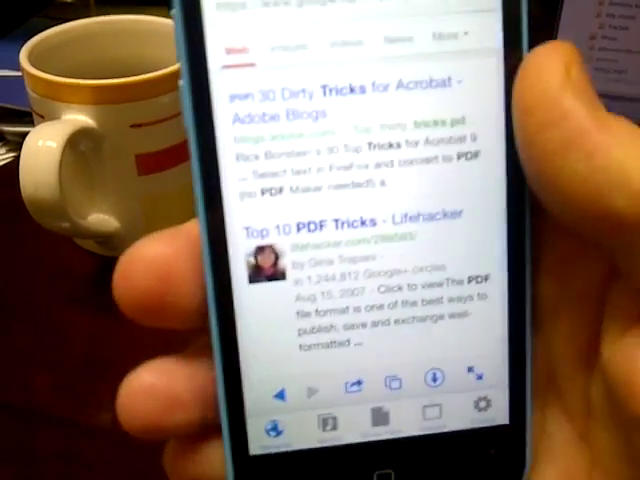
pyautogui.scroll(1, 440, 200)
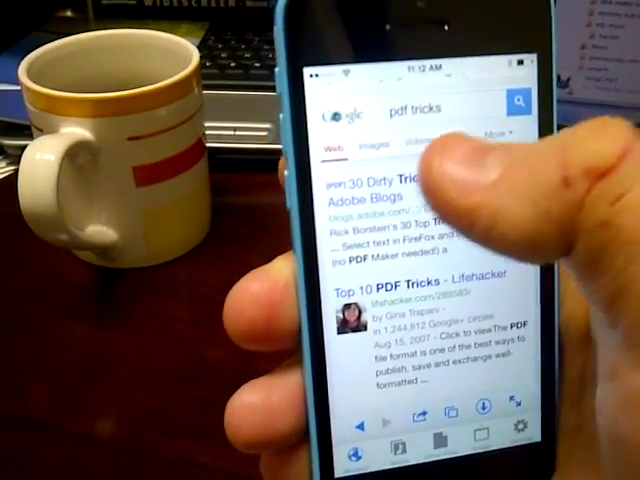
pyautogui.click(420, 180)
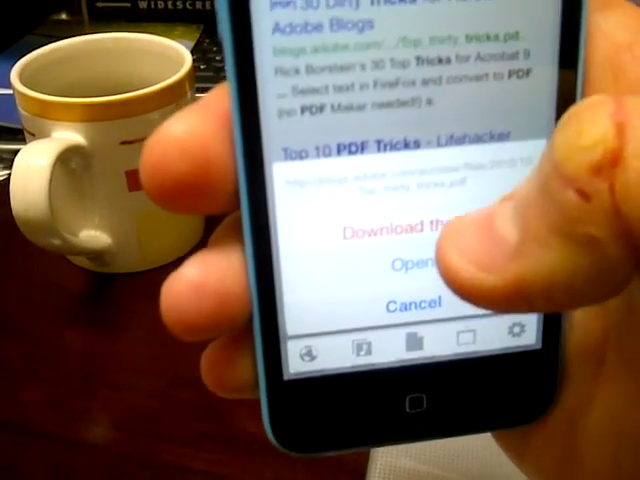
pyautogui.click(413, 212)
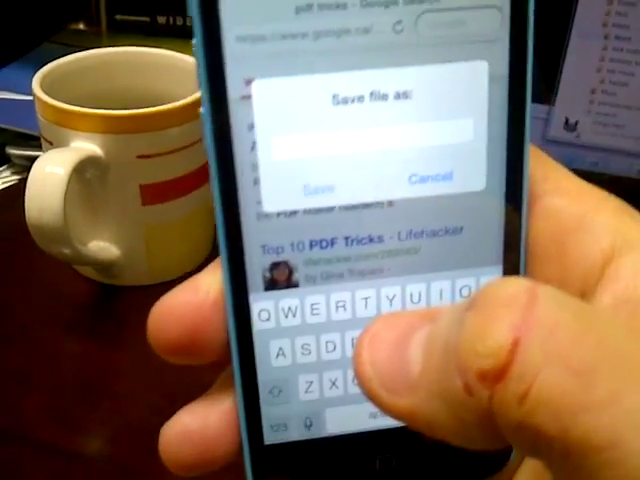
pyautogui.write('tes')
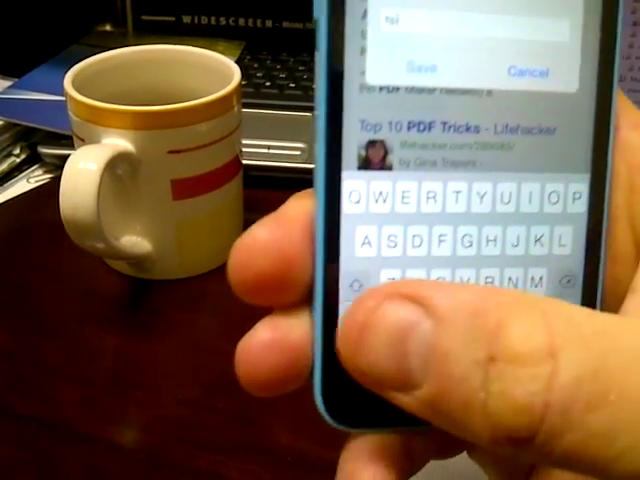
pyautogui.click(316, 388)
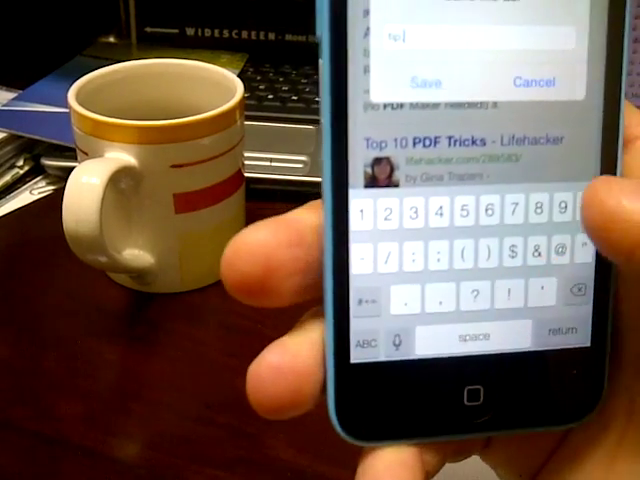
pyautogui.write('-pdf')
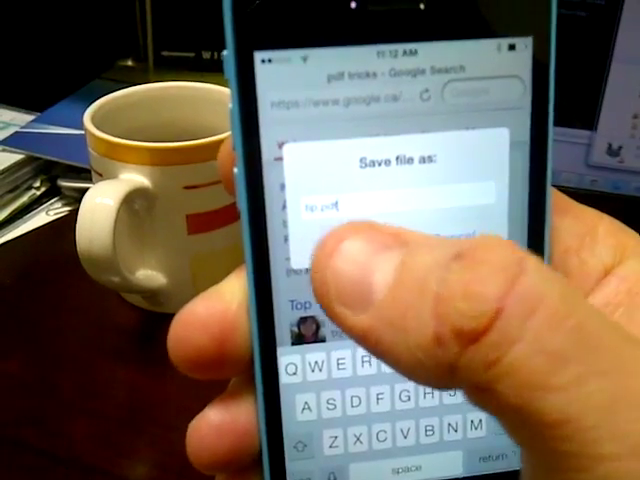
pyautogui.click(341, 230)
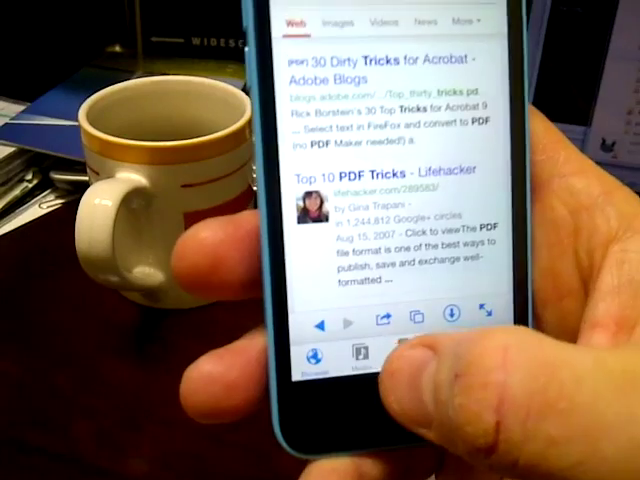
# View tip.pdf from the Other files list to verify its pages, then return to the list.
pyautogui.click(373, 350)
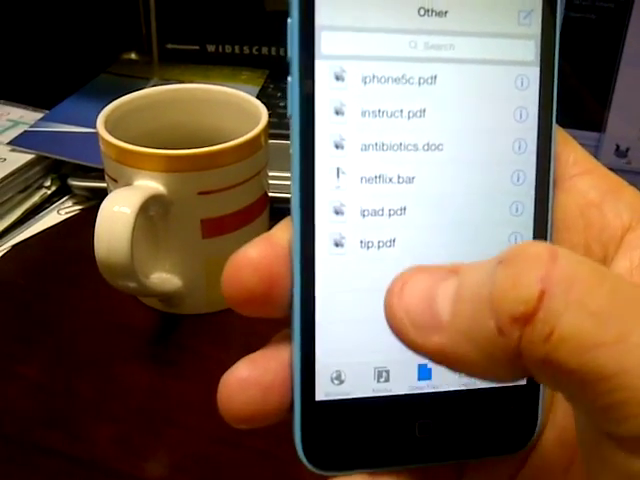
pyautogui.click(375, 255)
pyautogui.click(418, 268)
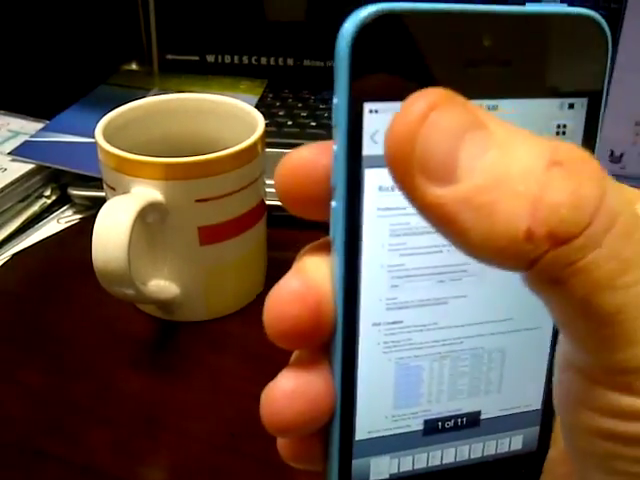
pyautogui.click(300, 107)
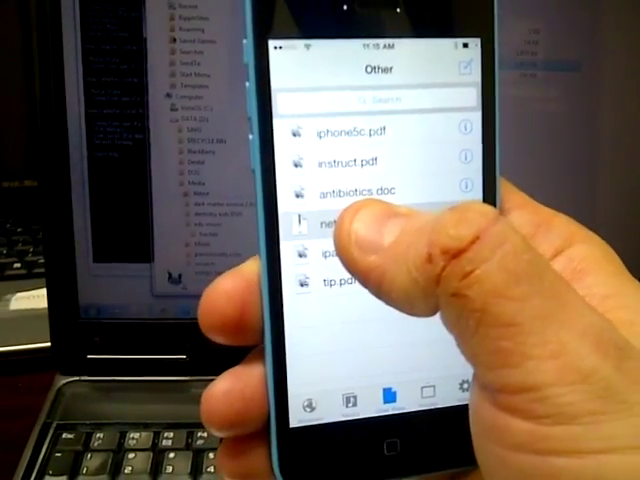
# Share netflix.bar to Mail, creating a draft email with the file attached.
pyautogui.click(330, 211)
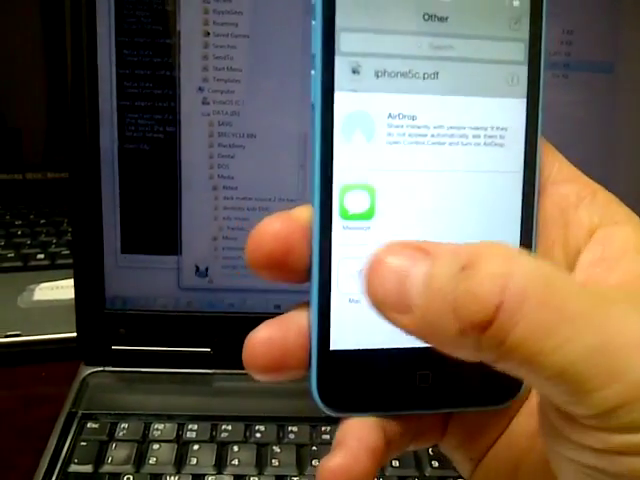
pyautogui.click(380, 324)
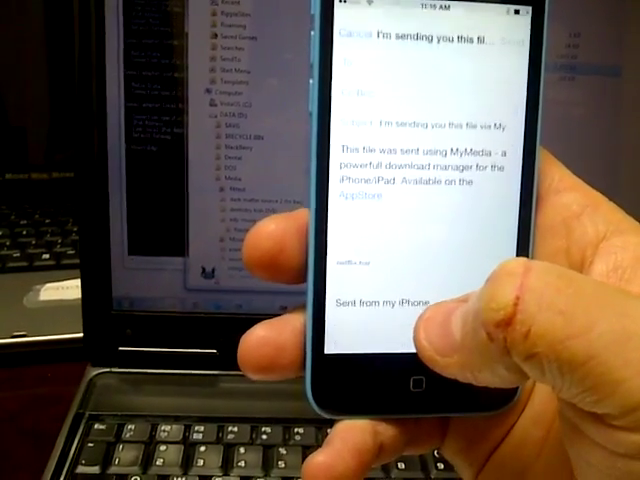